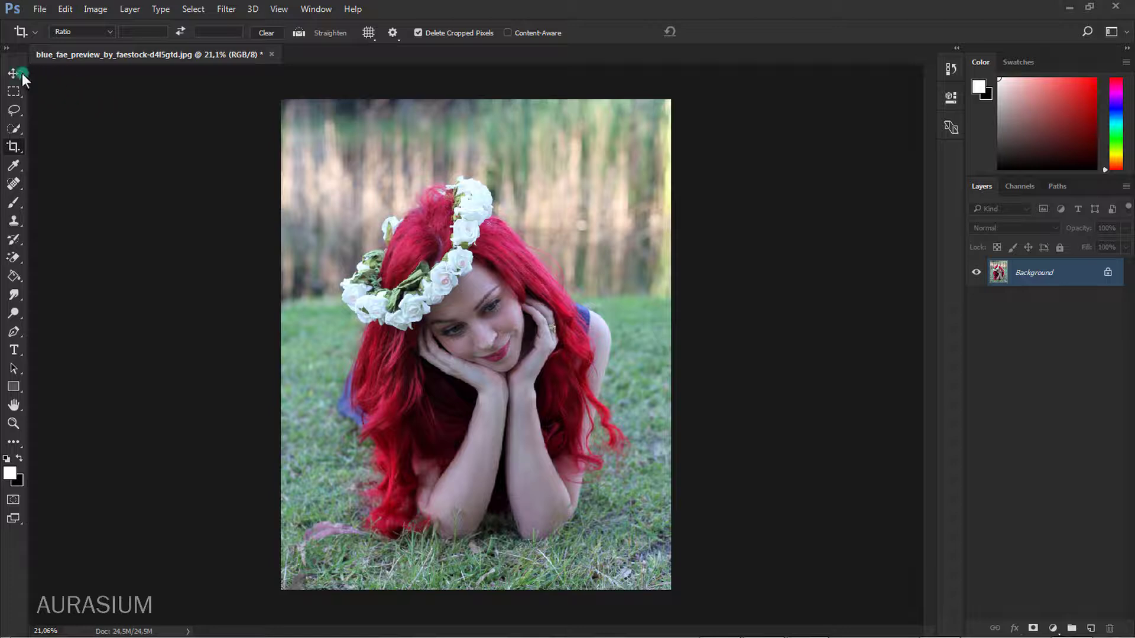
Duplicate the Background layer and rename the copy after.
{"action": "left_click_drag", "start_coordinate": [1082, 274], "coordinate": [1093, 622]}
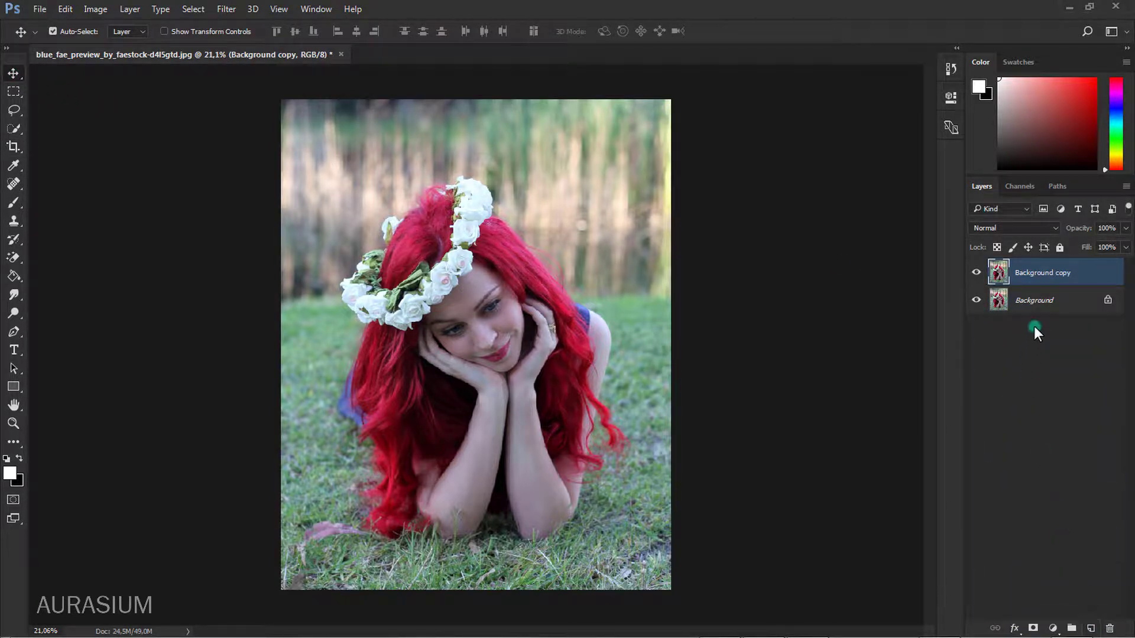
{"action": "double_click", "coordinate": [1044, 274]}
{"action": "type", "text": "ضب"}
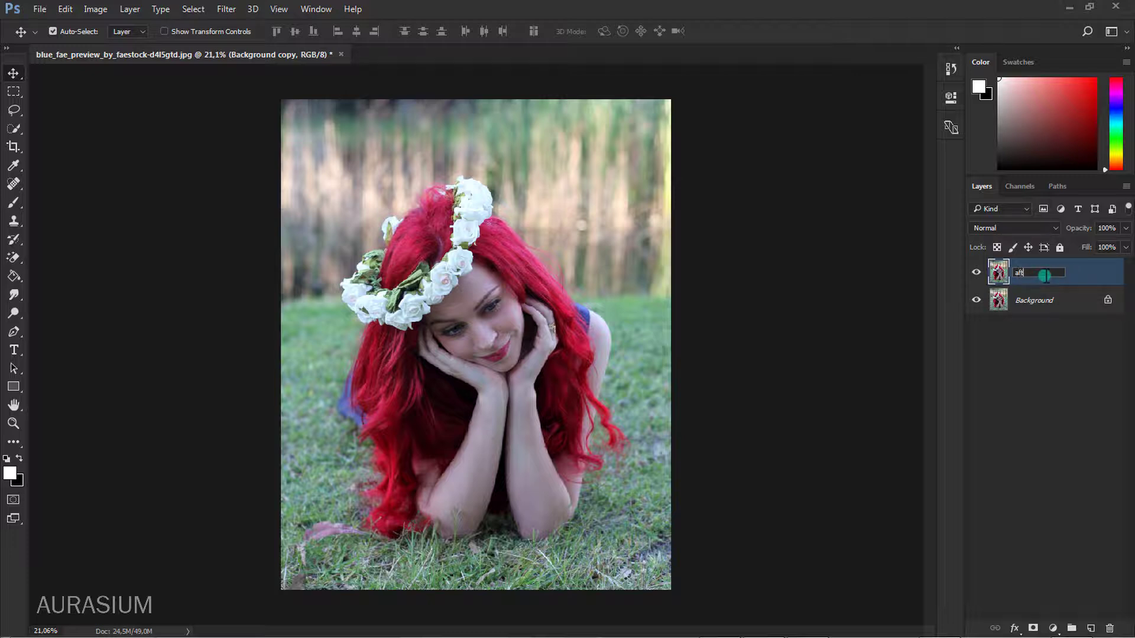
{"action": "key", "text": "Return"}
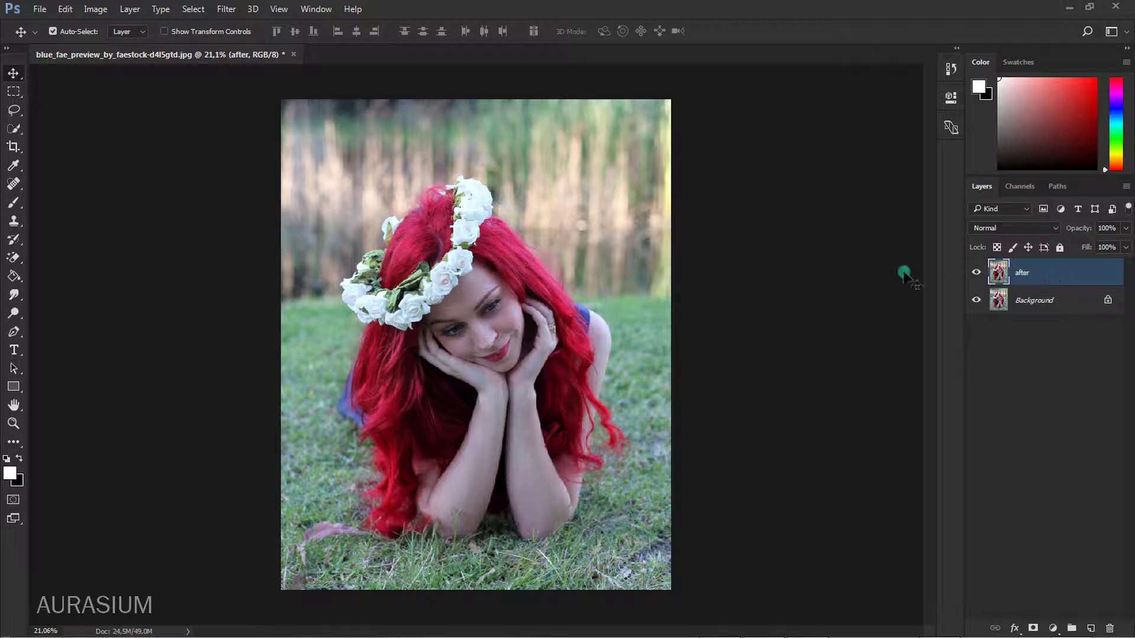
Open the Camera Raw filter and set Exposure -0.05, Contrast +11, Highlights +17, Shadows -15, Whites +19, Blacks -15, Clarity +9, Vibrance -18, Saturation +11.
{"action": "left_click", "coordinate": [227, 9]}
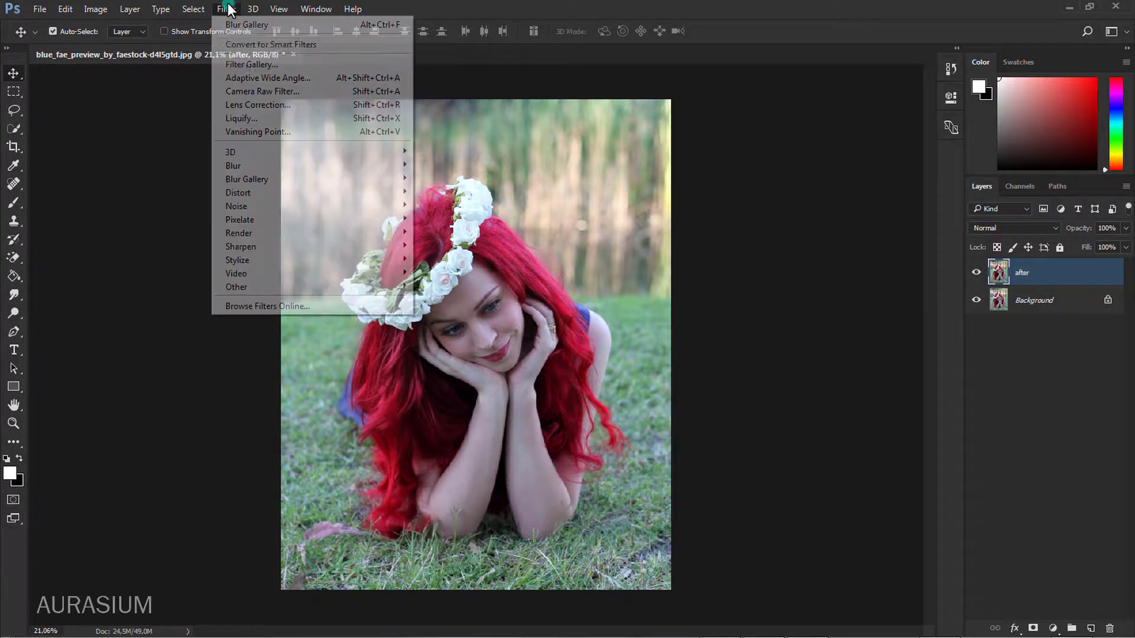
{"action": "left_click", "coordinate": [268, 92]}
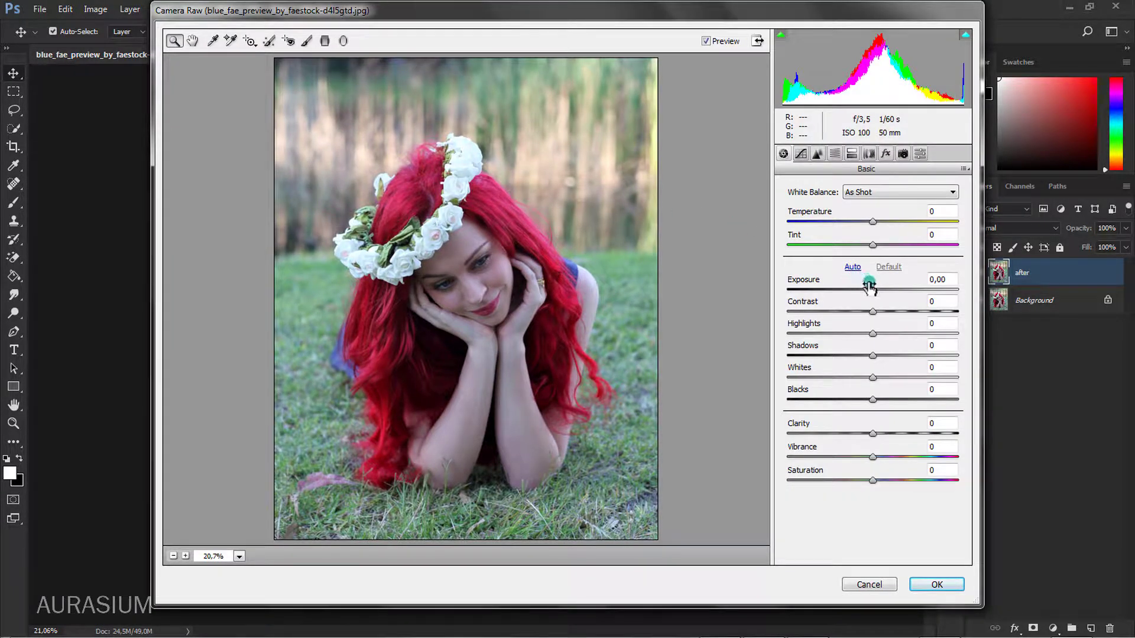
{"action": "left_click_drag", "start_coordinate": [872, 291], "coordinate": [882, 481]}
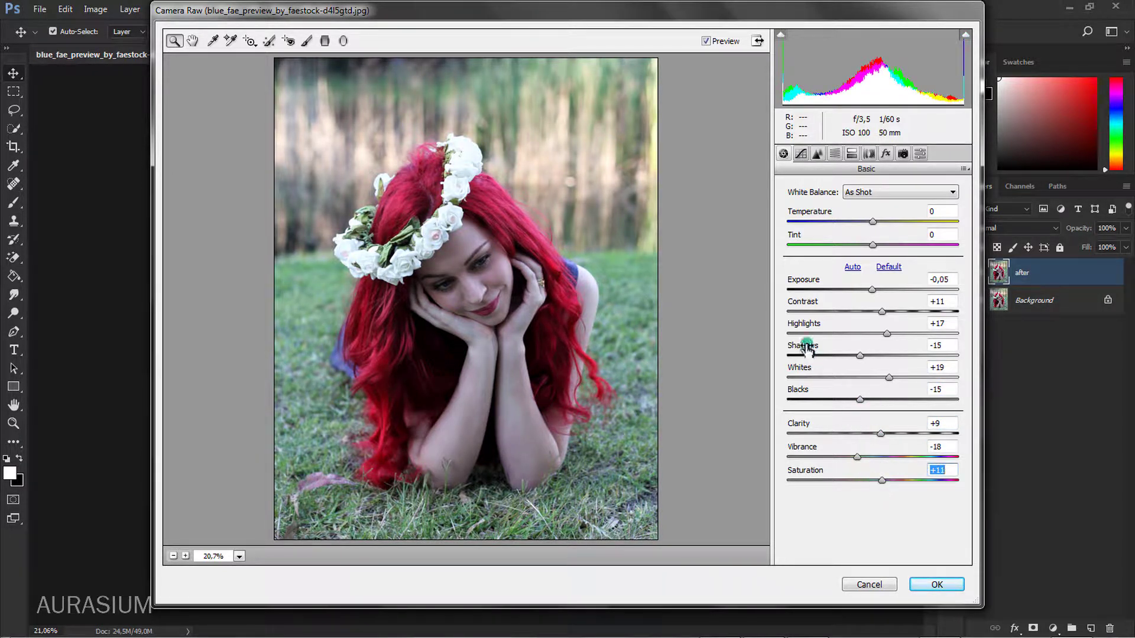
Adjust the photo's sharpening amount and luminance noise reduction in Camera Raw.
{"action": "left_click", "coordinate": [806, 188]}
{"action": "left_click", "coordinate": [817, 153]}
{"action": "left_click", "coordinate": [810, 210]}
{"action": "left_click", "coordinate": [849, 342]}
{"action": "left_click", "coordinate": [842, 327]}
{"action": "left_click", "coordinate": [847, 187]}
Shift the HSL hues to Reds -100, Oranges -34, Yellows +48, Greens +53 and Aquas -53.
{"action": "left_click", "coordinate": [834, 154]}
{"action": "left_click_drag", "start_coordinate": [873, 254], "coordinate": [739, 250]}
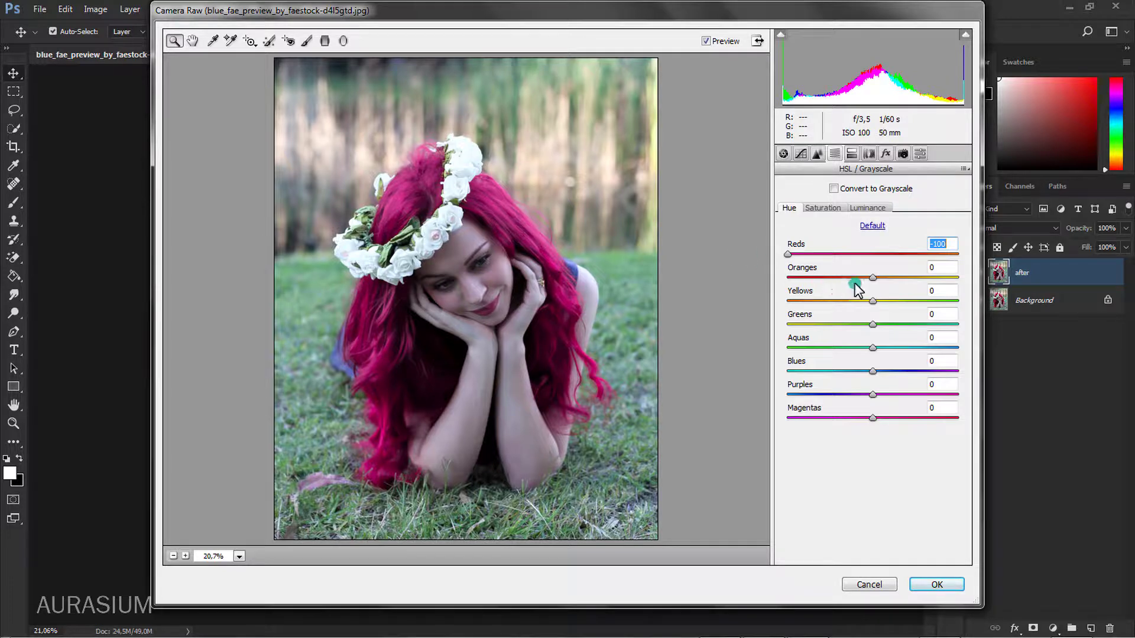
{"action": "left_click_drag", "start_coordinate": [892, 288], "coordinate": [830, 347]}
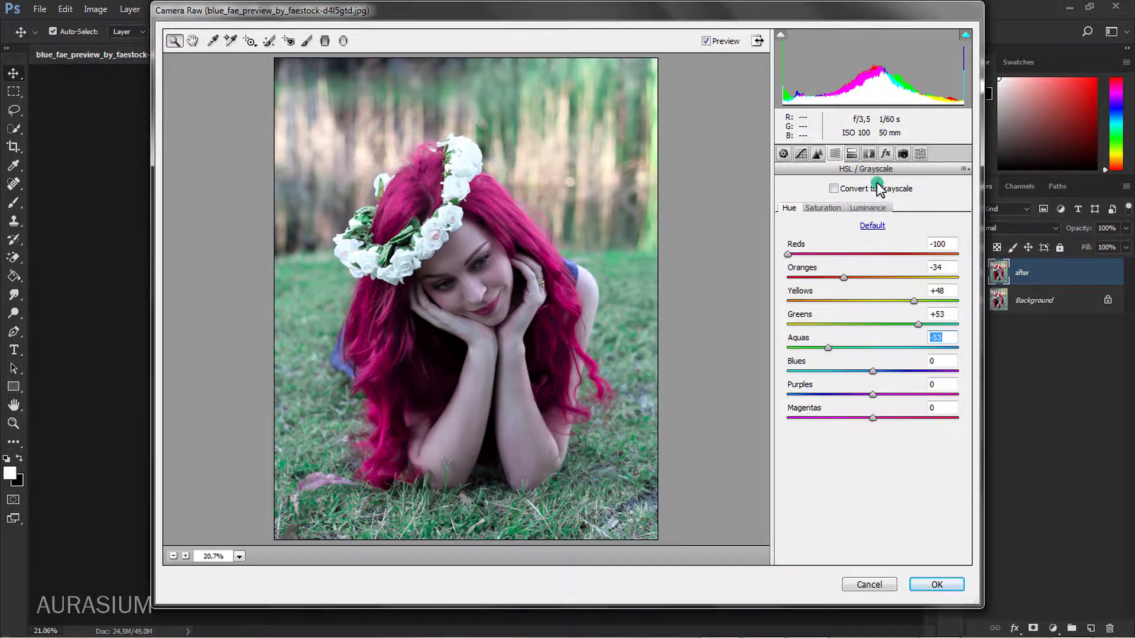
Set the post-crop vignetting amount to -25 and the Blue Primary calibration to hue -8 and saturation -4, and apply the filter.
{"action": "left_click", "coordinate": [886, 153]}
{"action": "left_click_drag", "start_coordinate": [870, 336], "coordinate": [853, 341]}
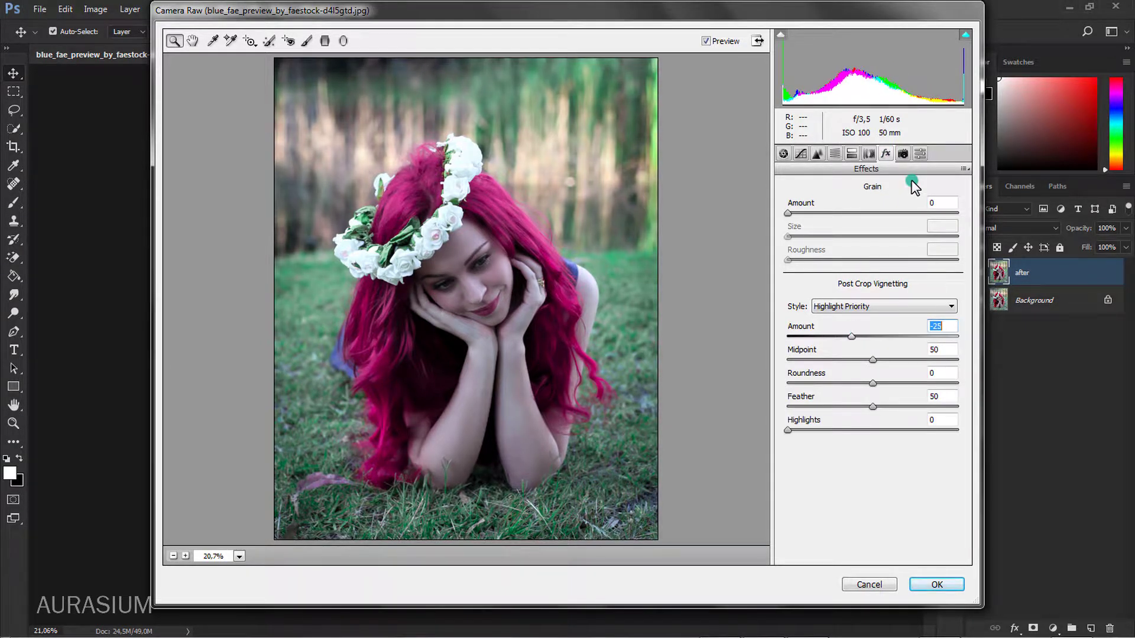
{"action": "left_click", "coordinate": [903, 154]}
{"action": "left_click_drag", "start_coordinate": [872, 420], "coordinate": [869, 441]}
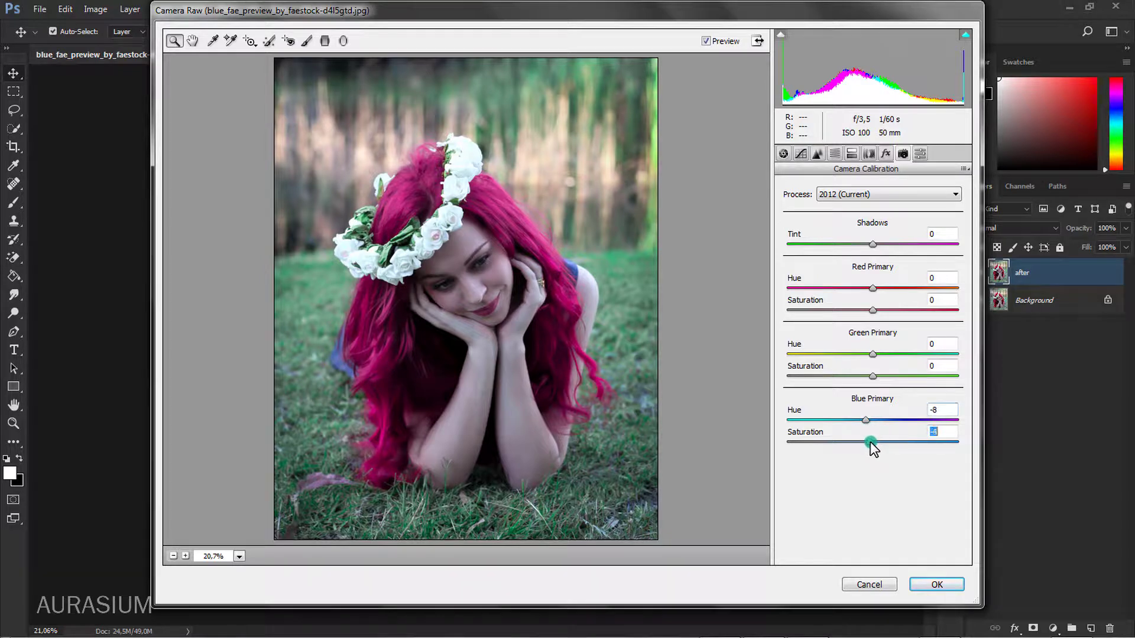
{"action": "left_click", "coordinate": [918, 154]}
{"action": "left_click", "coordinate": [927, 585]}
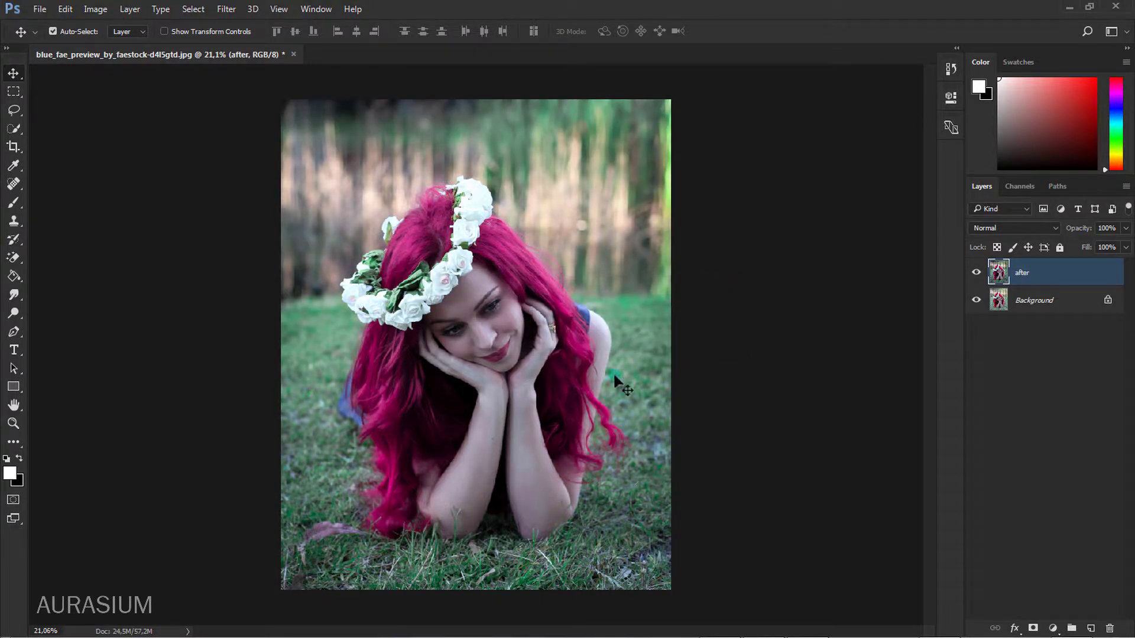
Reopen the Camera Raw filter and draw a tall Radial Filter ellipse centred on the face, enclosing the woman's head, hair and arms.
{"action": "left_click", "coordinate": [228, 10]}
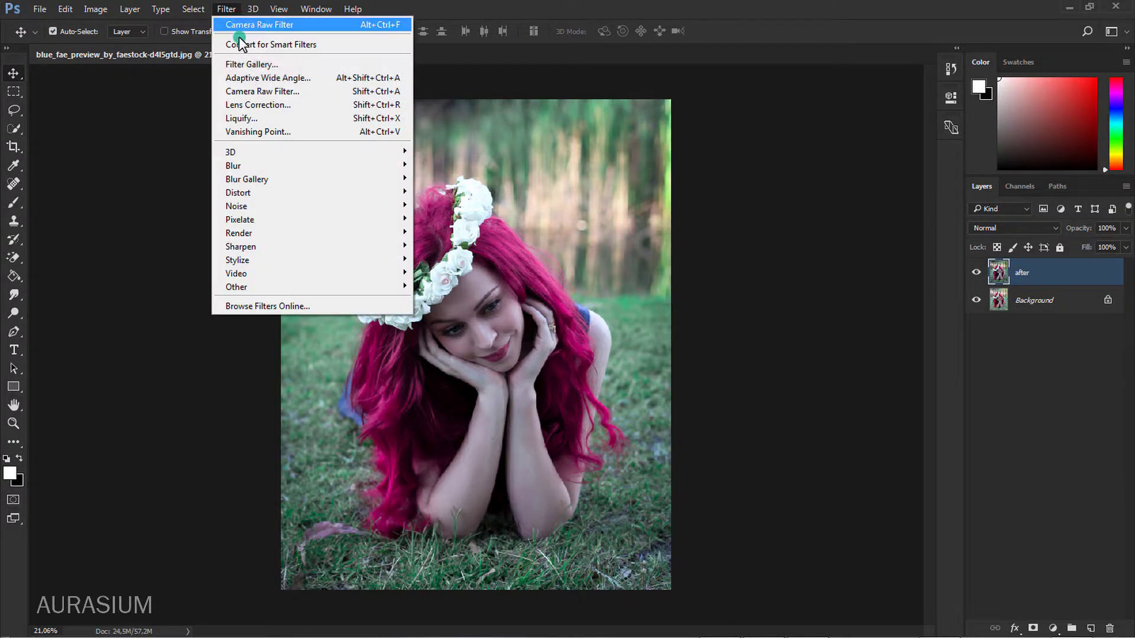
{"action": "left_click", "coordinate": [261, 94]}
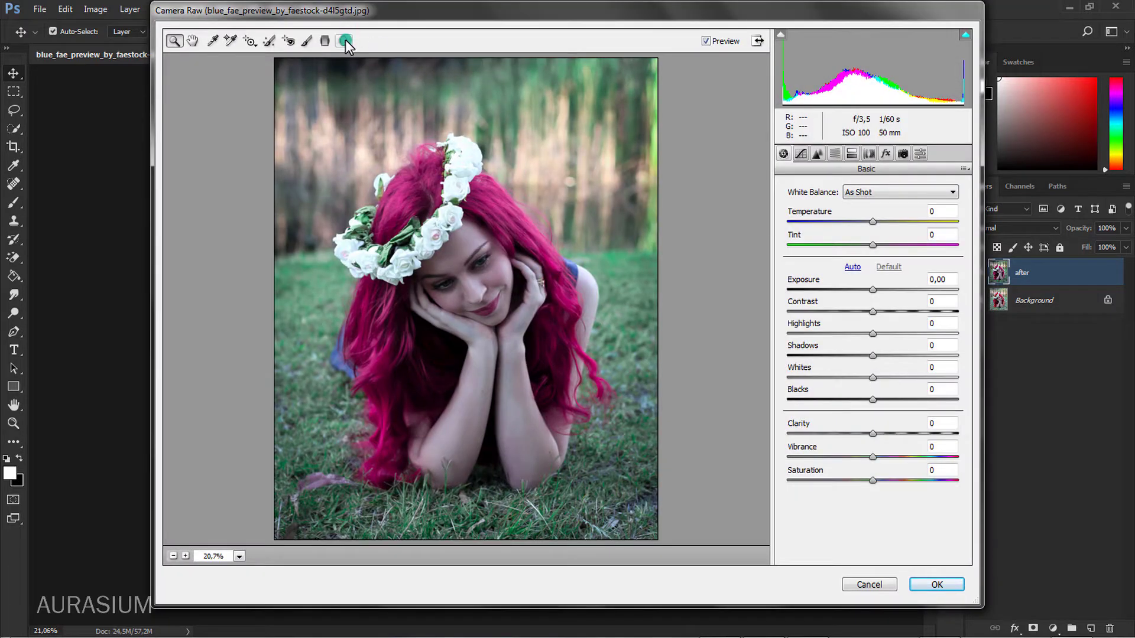
{"action": "left_click", "coordinate": [343, 41]}
{"action": "left_click_drag", "start_coordinate": [346, 105], "coordinate": [423, 236]}
{"action": "left_click_drag", "start_coordinate": [347, 102], "coordinate": [468, 304]}
{"action": "left_click_drag", "start_coordinate": [579, 303], "coordinate": [622, 305]}
{"action": "left_click_drag", "start_coordinate": [465, 114], "coordinate": [464, 74]}
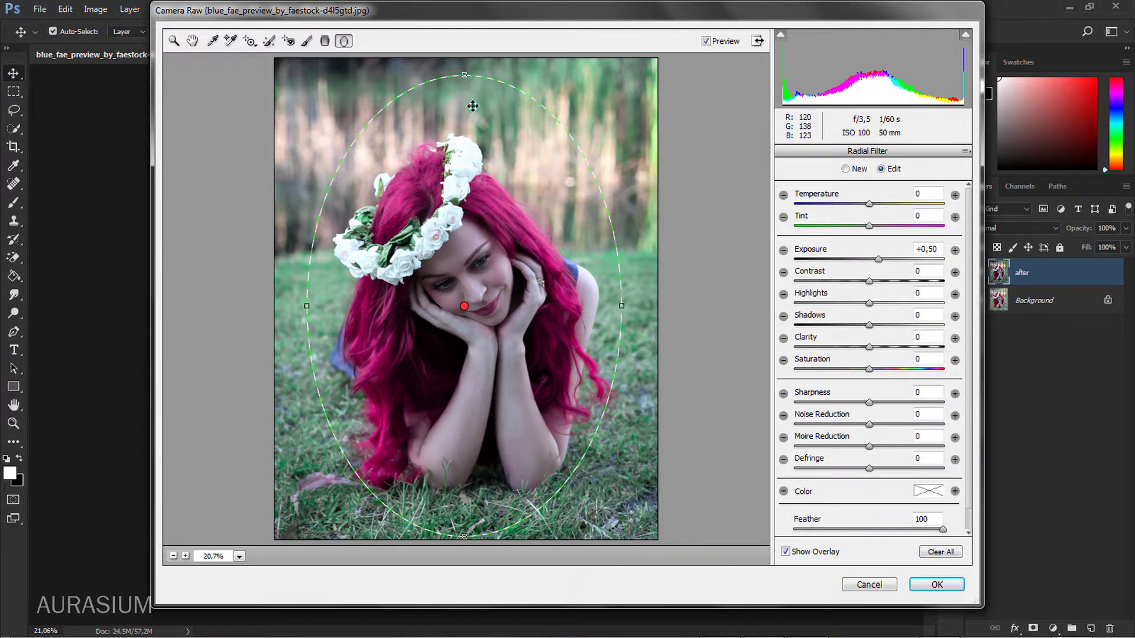
Set the Radial Filter's exposure to -0.50, warm its temperature slightly, and apply the filter.
{"action": "left_click", "coordinate": [879, 258]}
{"action": "left_click_drag", "start_coordinate": [879, 259], "coordinate": [865, 259]}
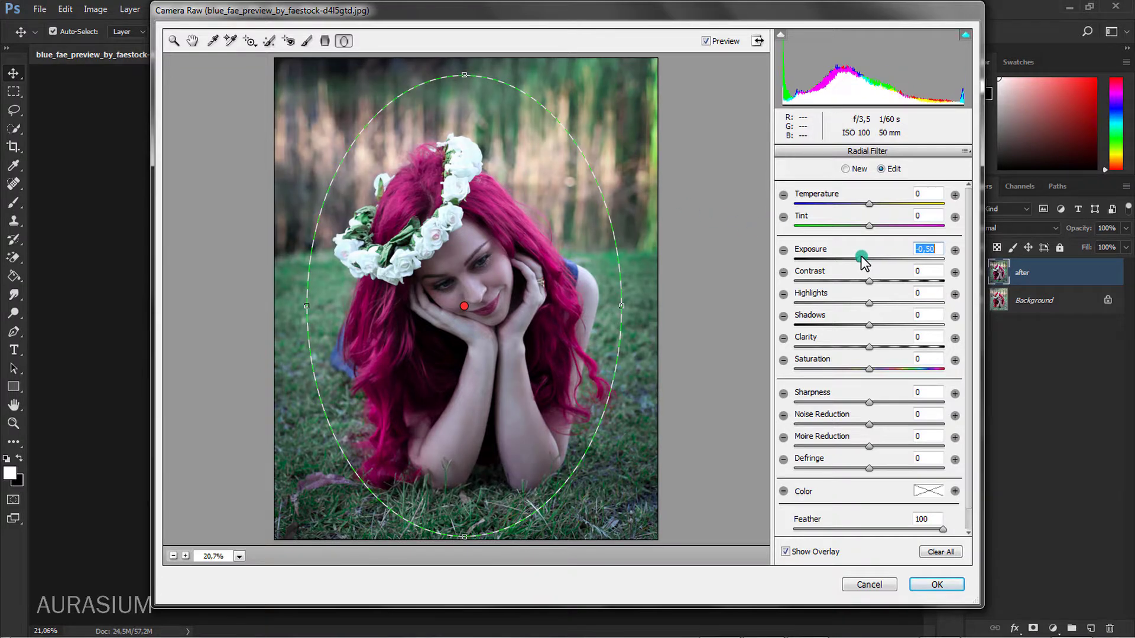
{"action": "left_click_drag", "start_coordinate": [869, 204], "coordinate": [880, 205]}
{"action": "left_click", "coordinate": [937, 584]}
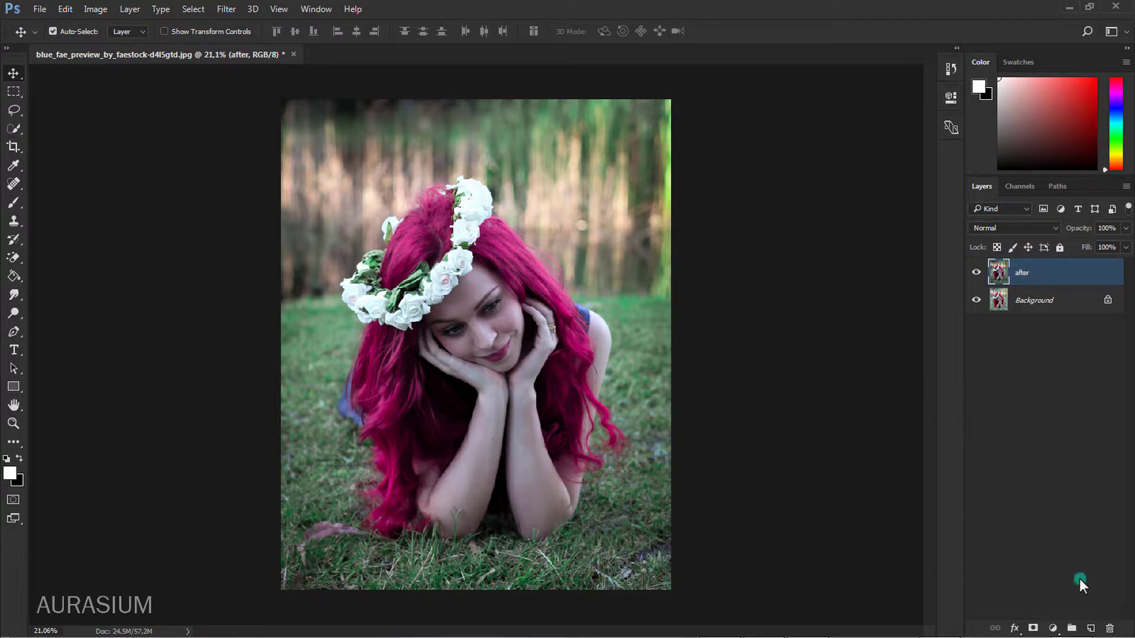
Add a Gradient Map adjustment layer above the after layer using the Violet, Orange preset.
{"action": "left_click", "coordinate": [1053, 629]}
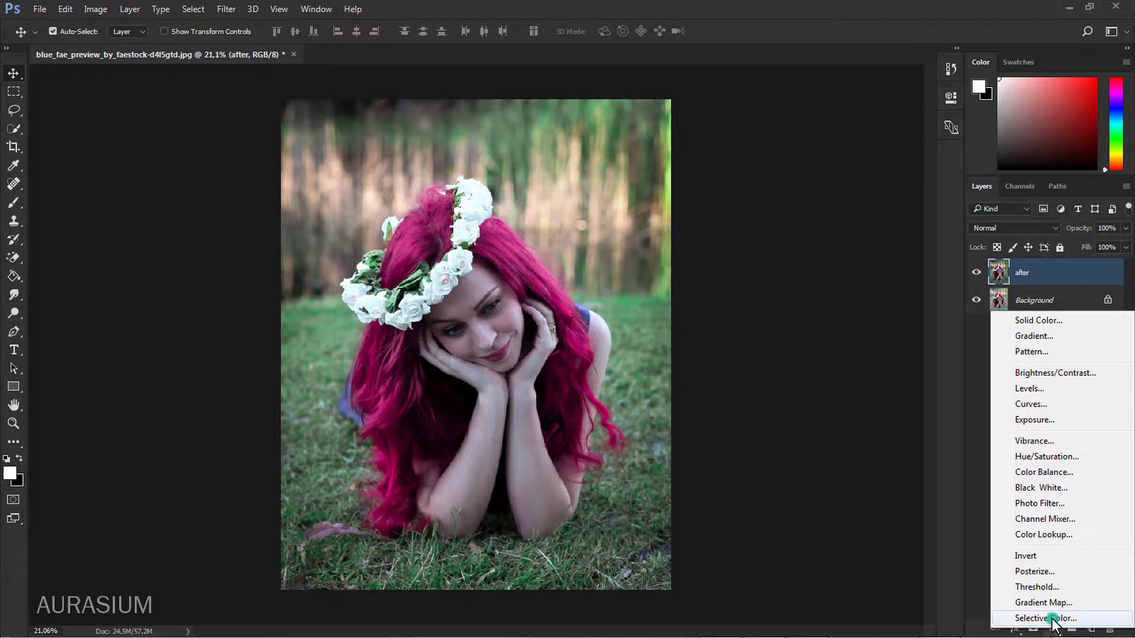
{"action": "left_click", "coordinate": [1052, 604]}
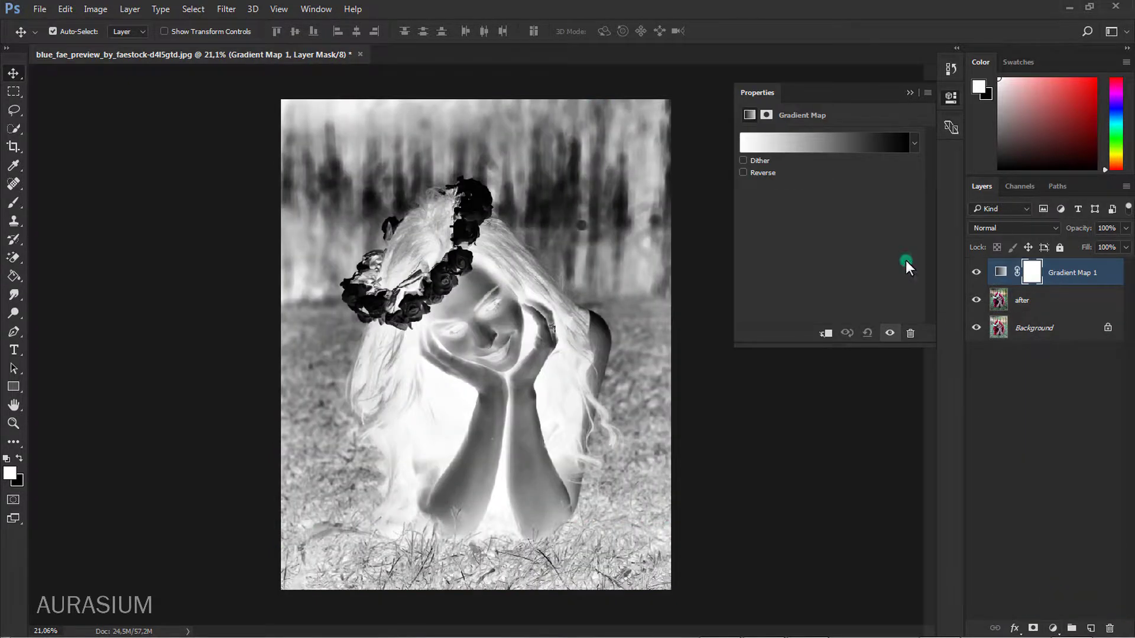
{"action": "left_click", "coordinate": [852, 150]}
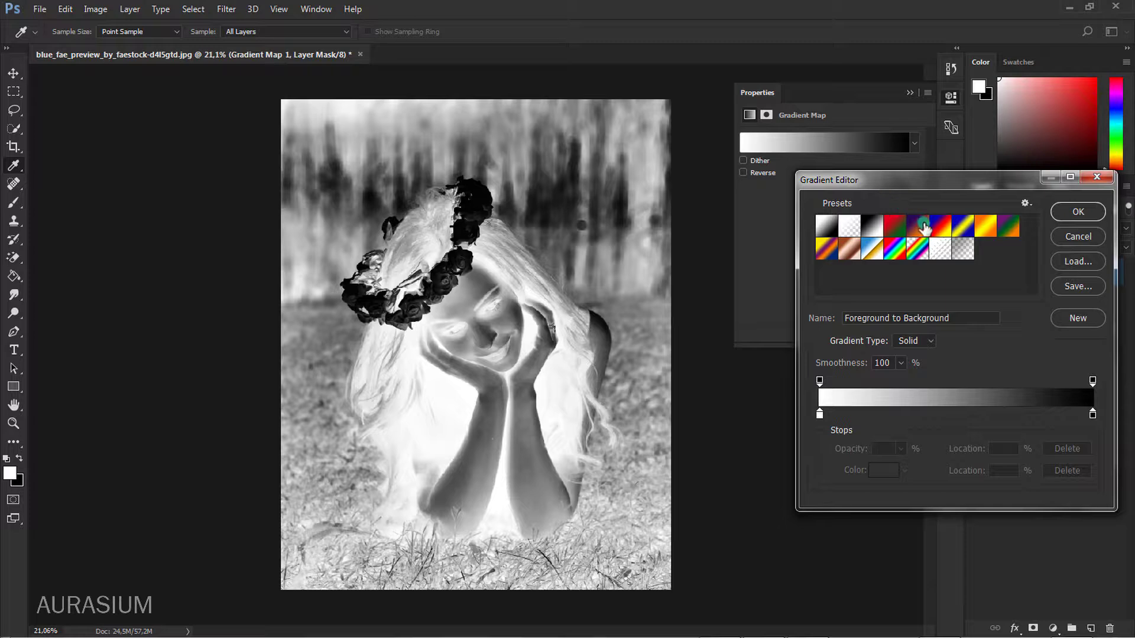
{"action": "left_click", "coordinate": [916, 228]}
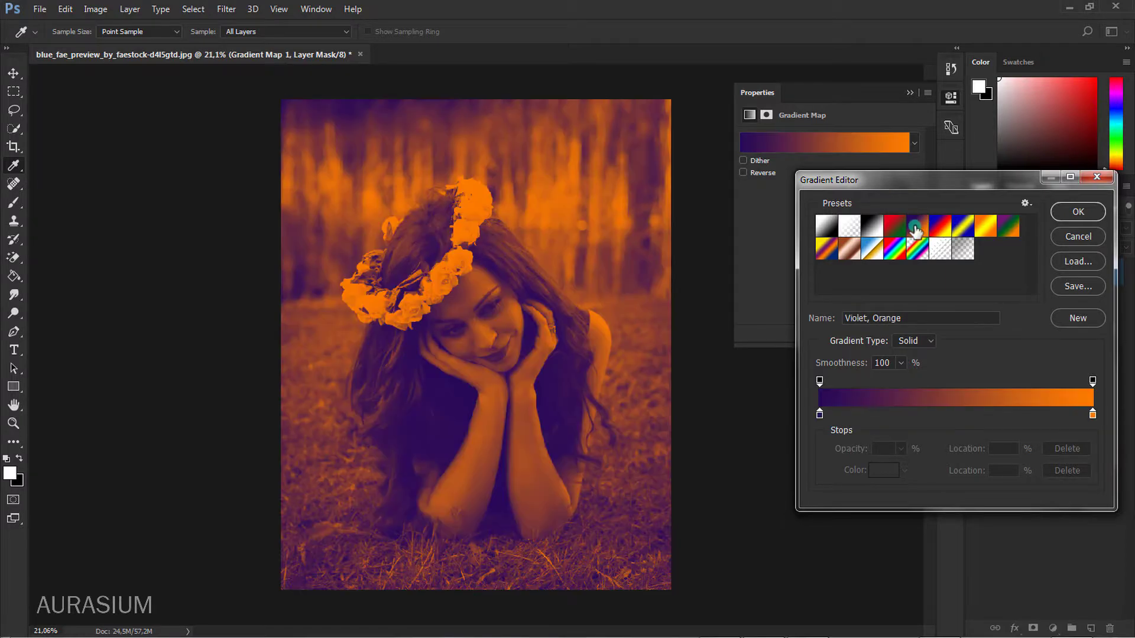
{"action": "left_click", "coordinate": [1078, 212]}
{"action": "key", "text": "v"}
{"action": "left_click", "coordinate": [911, 94]}
Set the Gradient Map layer's blend mode to Soft Light and its fill to 50%.
{"action": "left_click", "coordinate": [1013, 227]}
{"action": "left_click", "coordinate": [993, 377]}
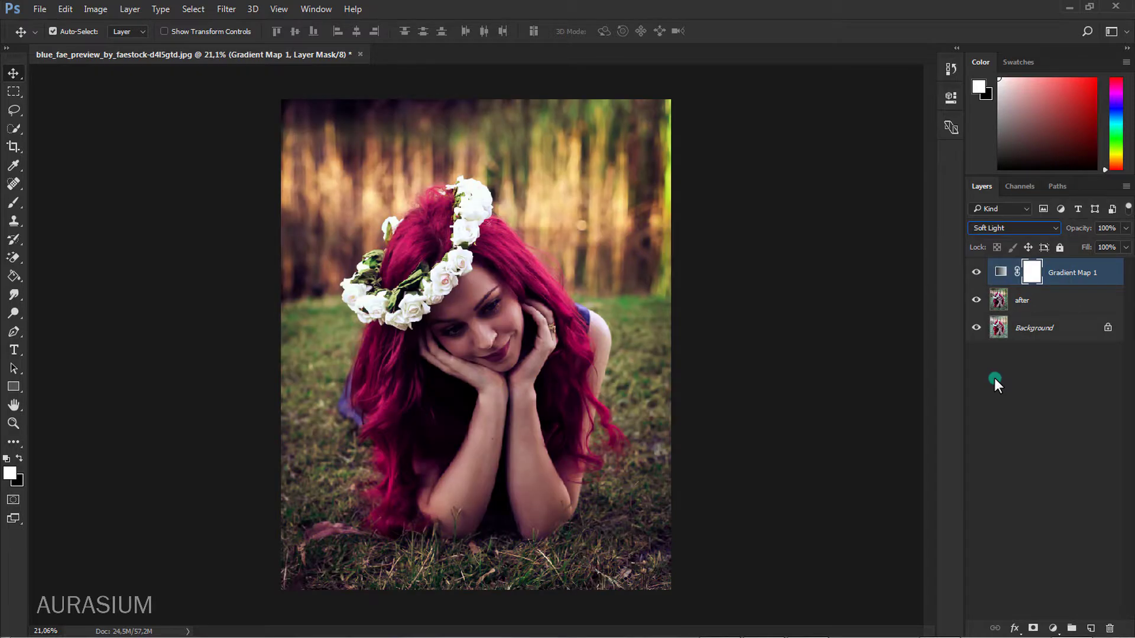
{"action": "left_click", "coordinate": [1082, 228]}
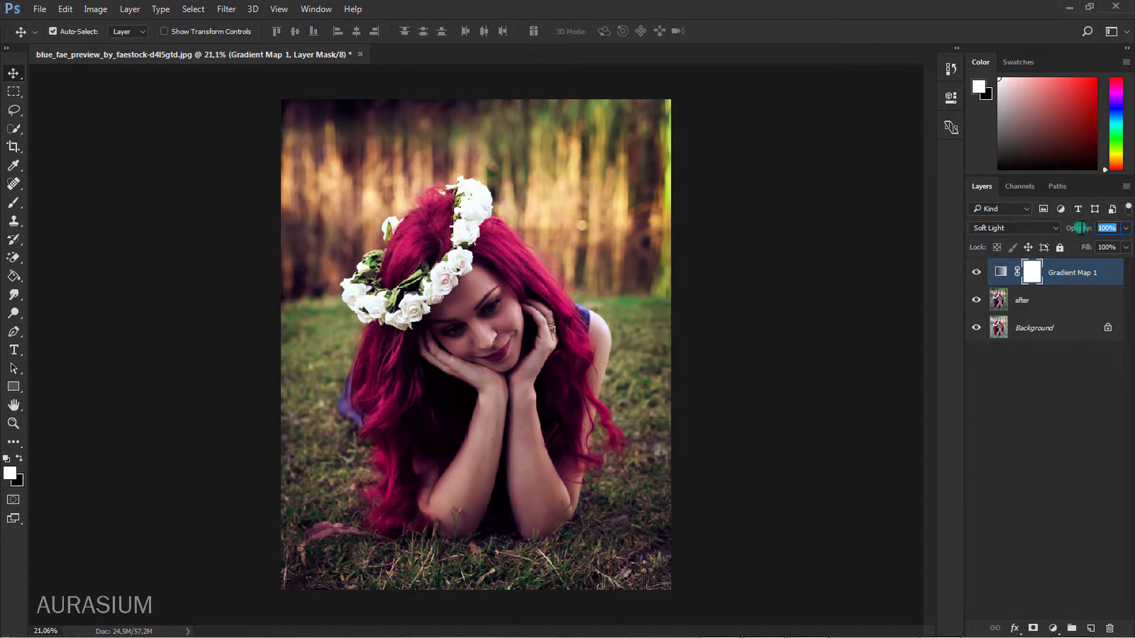
{"action": "left_click", "coordinate": [1111, 247]}
{"action": "type", "text": "5"}
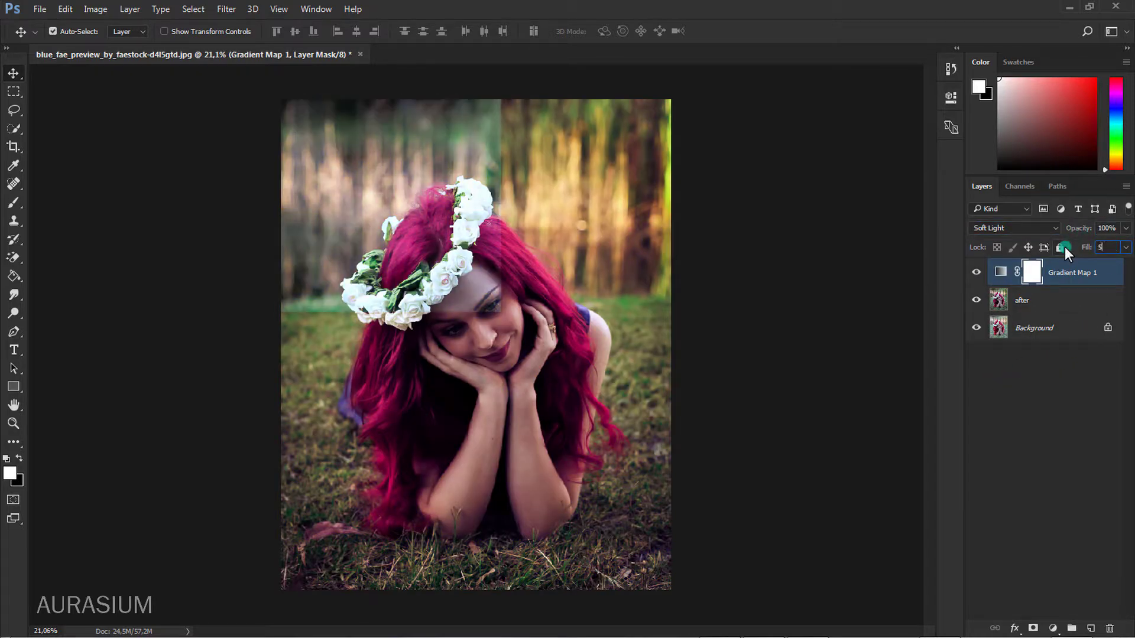
{"action": "type", "text": "0"}
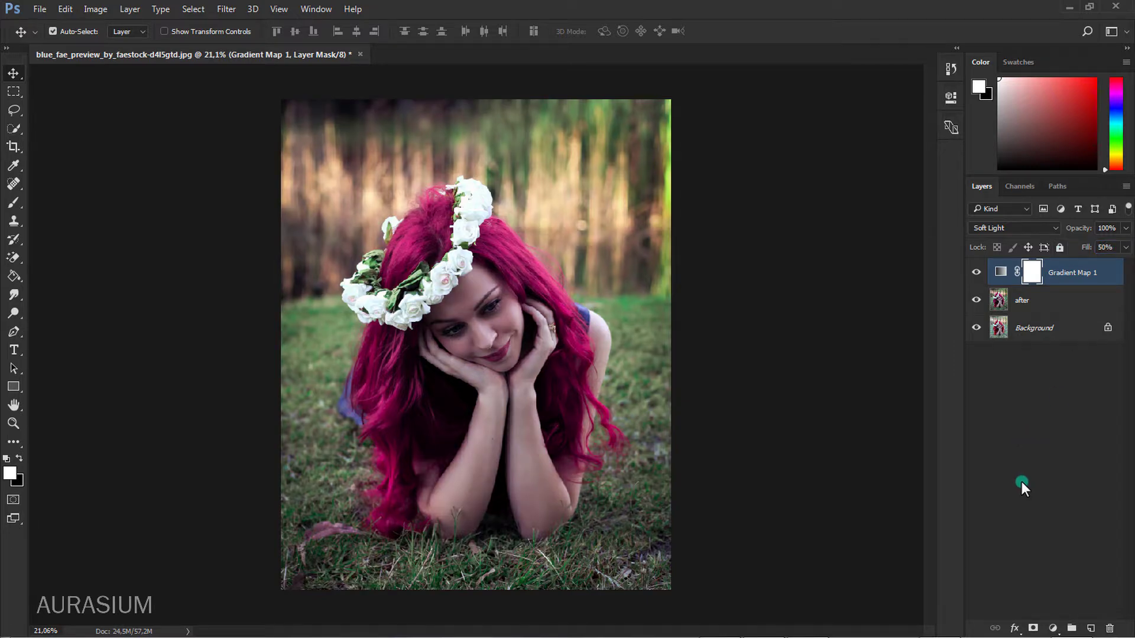
Add a Color Lookup adjustment layer with the Candlelight.CUBE 3D LUT and set its opacity to 20%.
{"action": "left_click", "coordinate": [1052, 629]}
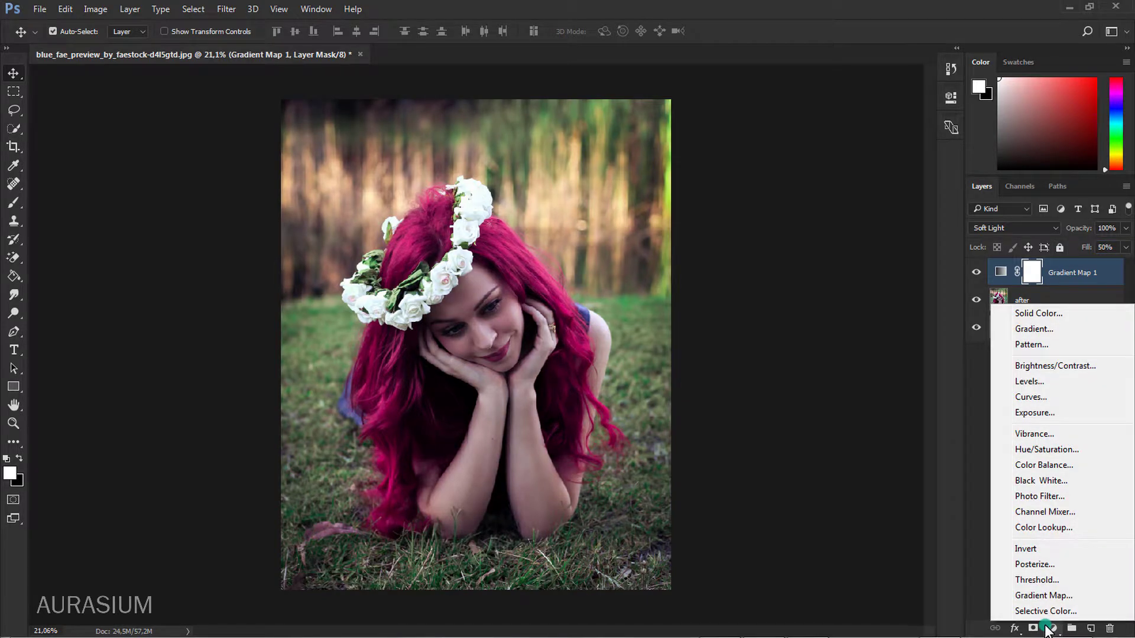
{"action": "left_click", "coordinate": [1047, 528]}
{"action": "left_click", "coordinate": [896, 139]}
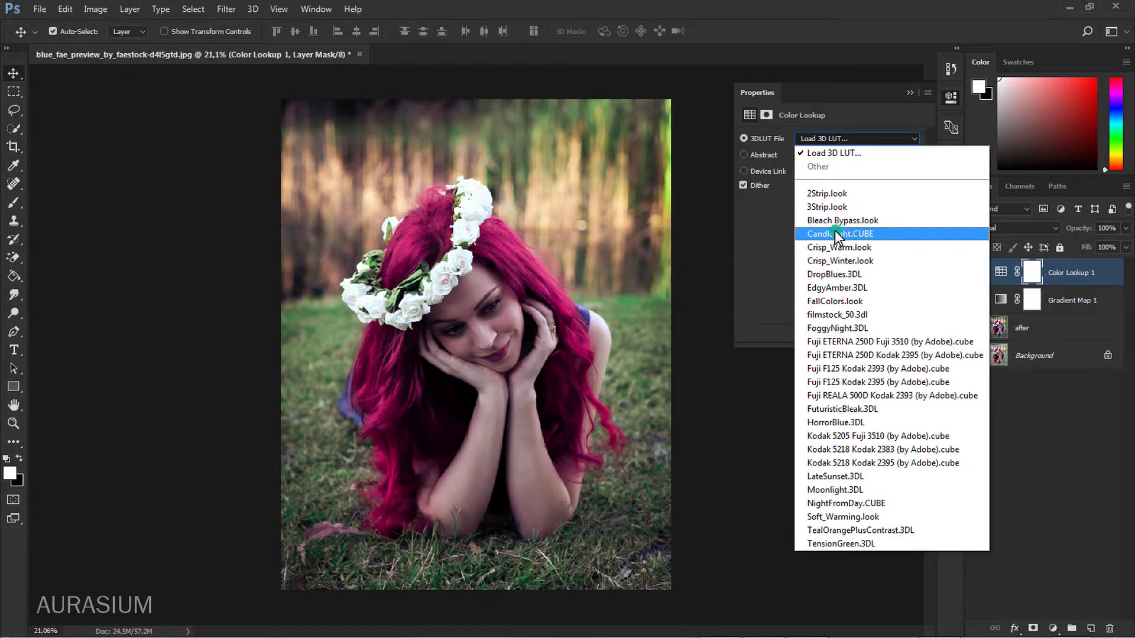
{"action": "left_click", "coordinate": [873, 235]}
{"action": "left_click", "coordinate": [910, 93]}
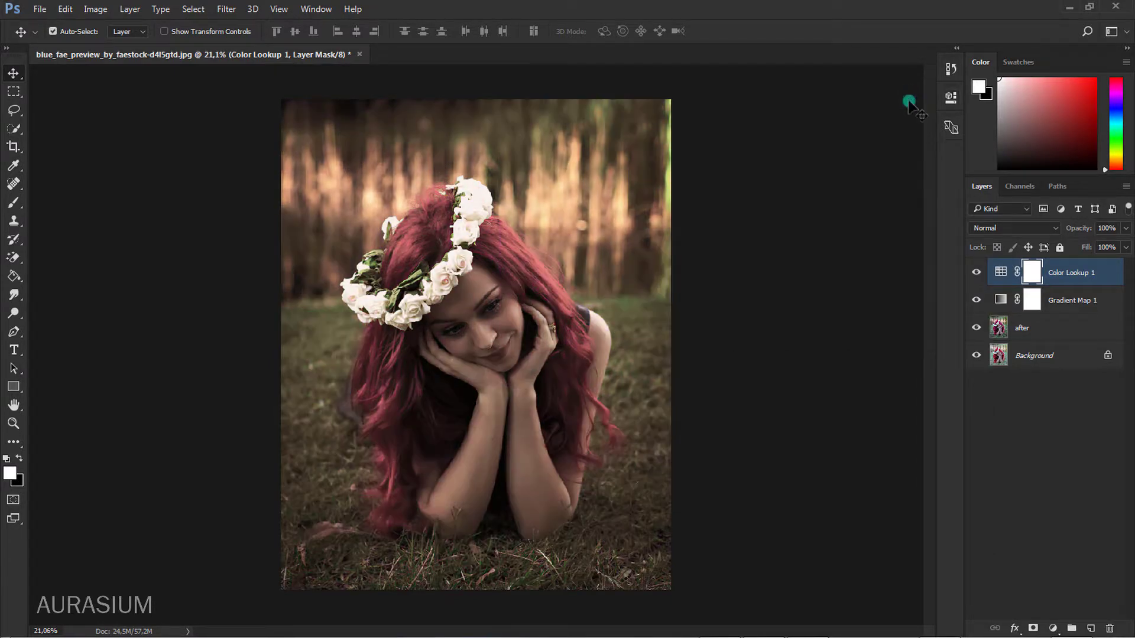
{"action": "left_click_drag", "start_coordinate": [1117, 229], "coordinate": [1080, 228]}
{"action": "type", "text": "20"}
{"action": "left_click", "coordinate": [1065, 286]}
Add a Curves adjustment layer on top and raise the midtones of the RGB curve slightly.
{"action": "left_click", "coordinate": [1056, 621]}
{"action": "left_click", "coordinate": [1029, 396]}
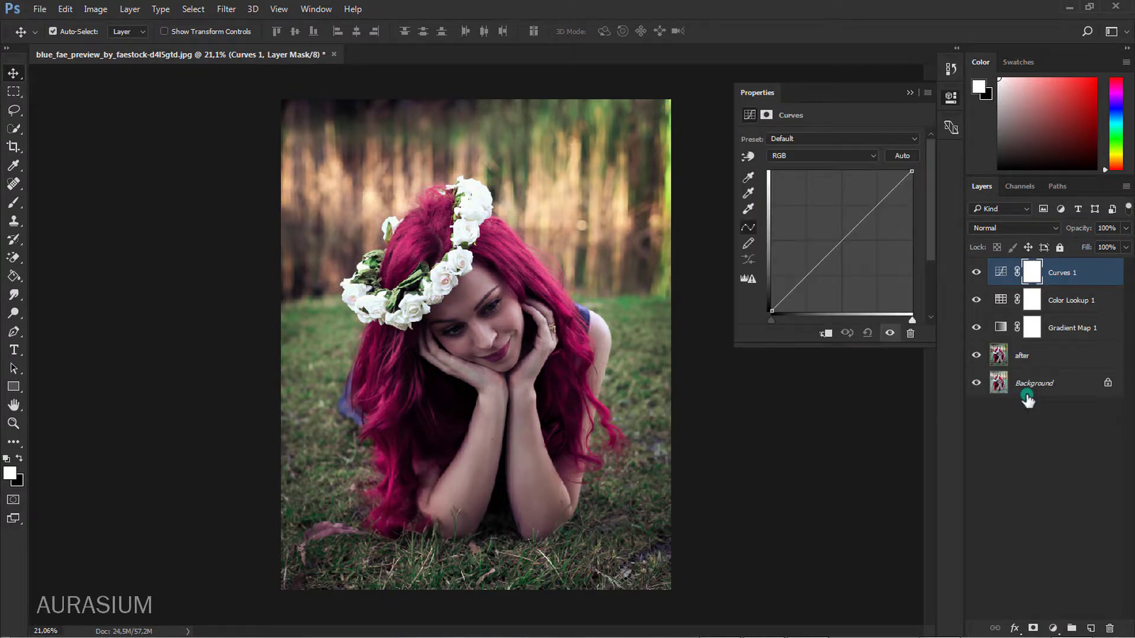
{"action": "left_click", "coordinate": [842, 234]}
{"action": "left_click_drag", "start_coordinate": [843, 234], "coordinate": [841, 232]}
Lift the black point of the Red curve slightly and adjust its white point.
{"action": "left_click", "coordinate": [832, 157]}
{"action": "left_click", "coordinate": [824, 175]}
{"action": "left_click_drag", "start_coordinate": [772, 309], "coordinate": [762, 302]}
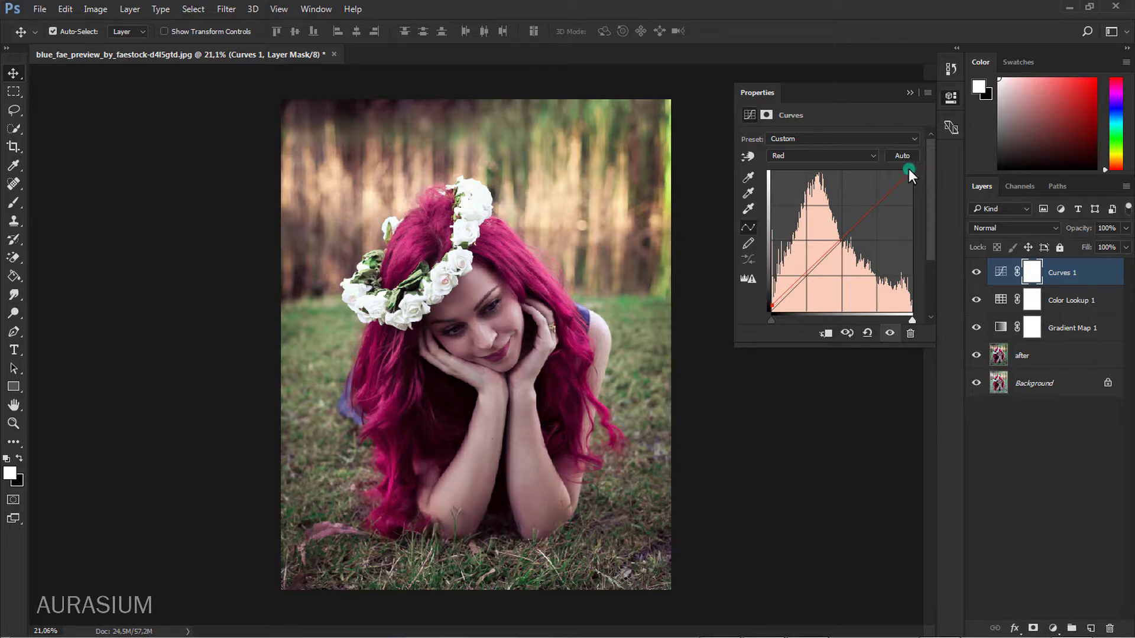
{"action": "left_click_drag", "start_coordinate": [917, 175], "coordinate": [922, 177]}
Lift the black point of the Green curve slightly and pull its midtones down a little.
{"action": "left_click", "coordinate": [842, 155]}
{"action": "left_click", "coordinate": [828, 179]}
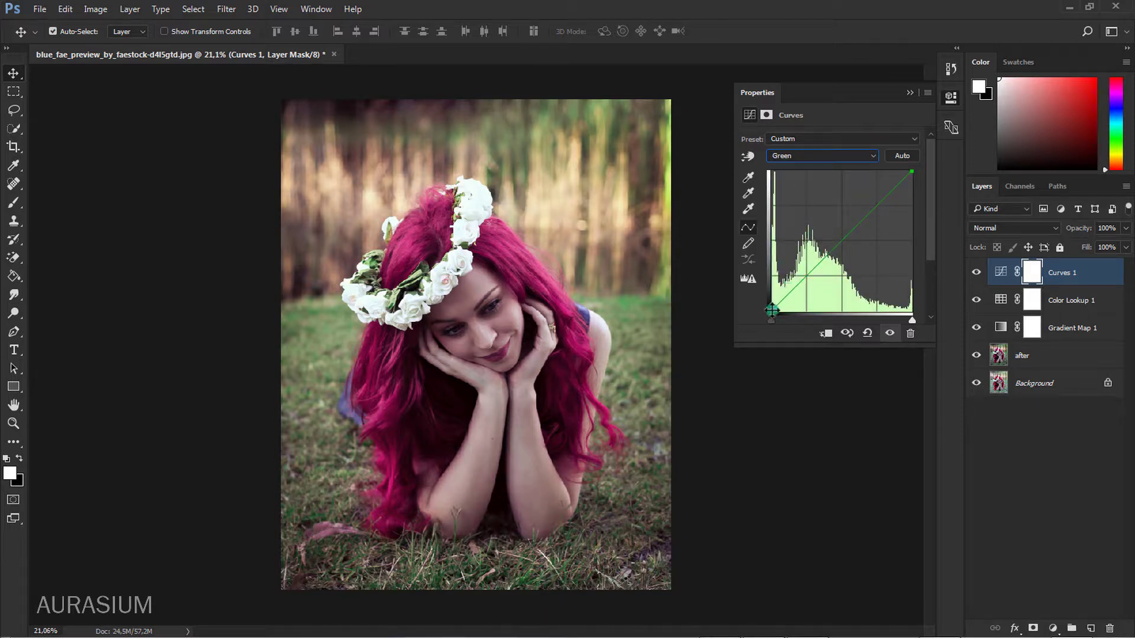
{"action": "left_click_drag", "start_coordinate": [772, 308], "coordinate": [763, 305]}
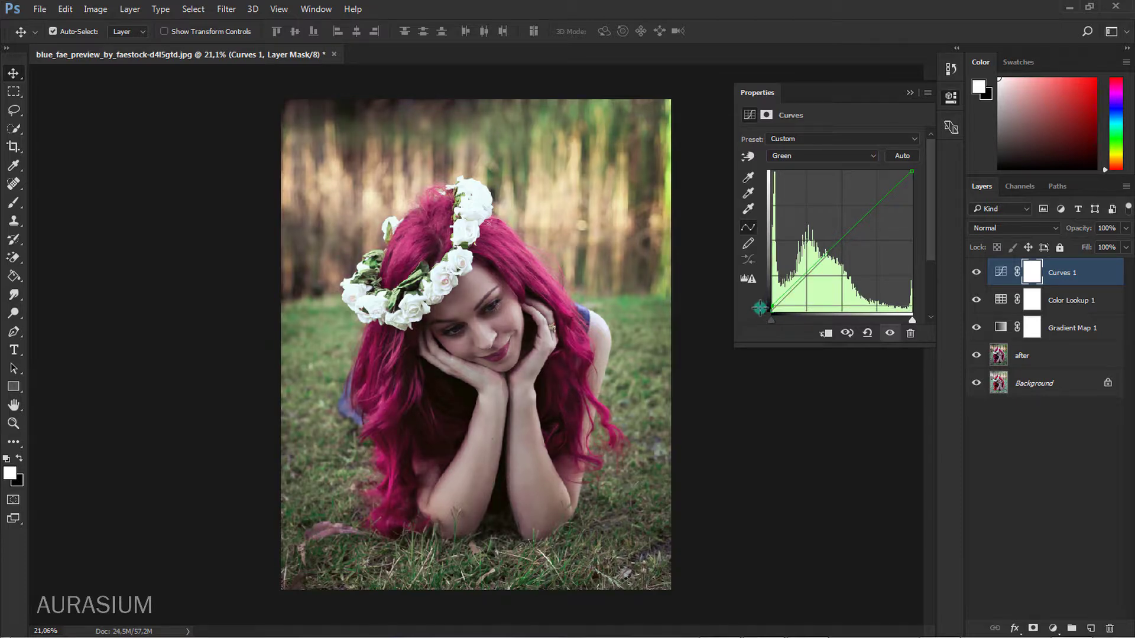
{"action": "left_click_drag", "start_coordinate": [844, 235], "coordinate": [845, 243]}
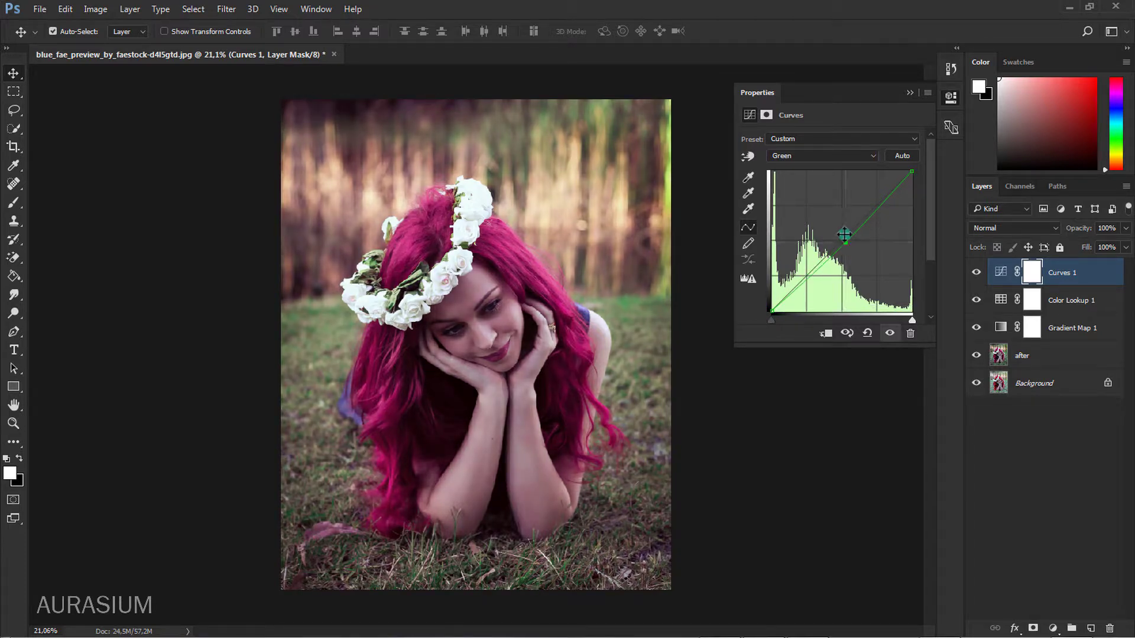
Lift the black point of the Blue curve, lower its midtones slightly, and finish the Curves settings.
{"action": "left_click", "coordinate": [824, 156]}
{"action": "left_click", "coordinate": [810, 193]}
{"action": "left_click_drag", "start_coordinate": [773, 313], "coordinate": [766, 305]}
{"action": "left_click_drag", "start_coordinate": [844, 243], "coordinate": [846, 243]}
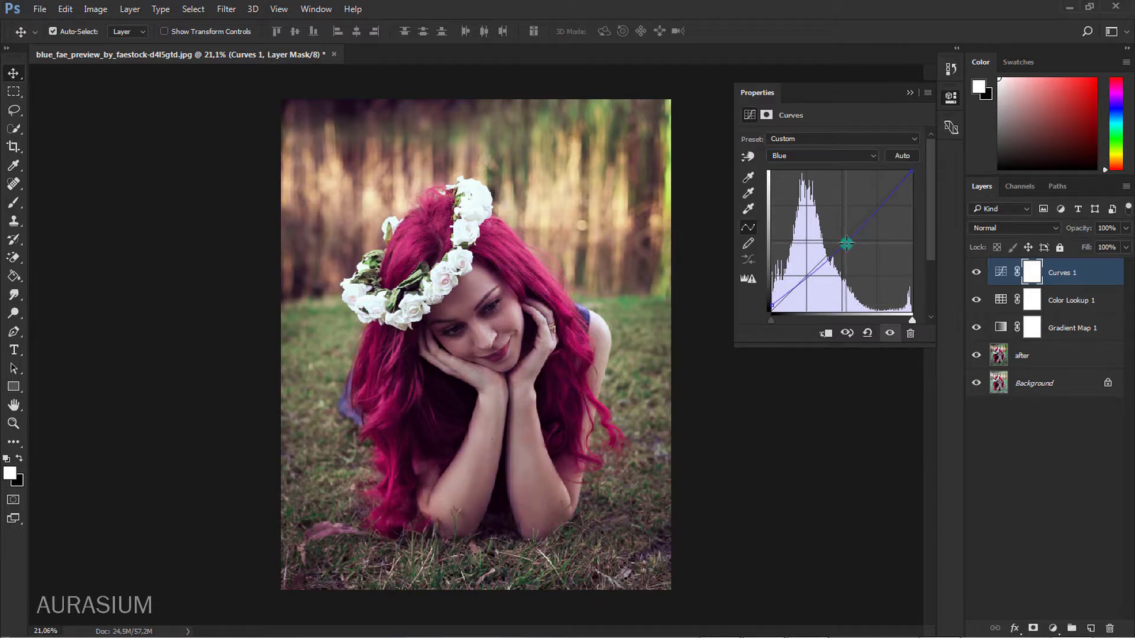
{"action": "left_click", "coordinate": [908, 94]}
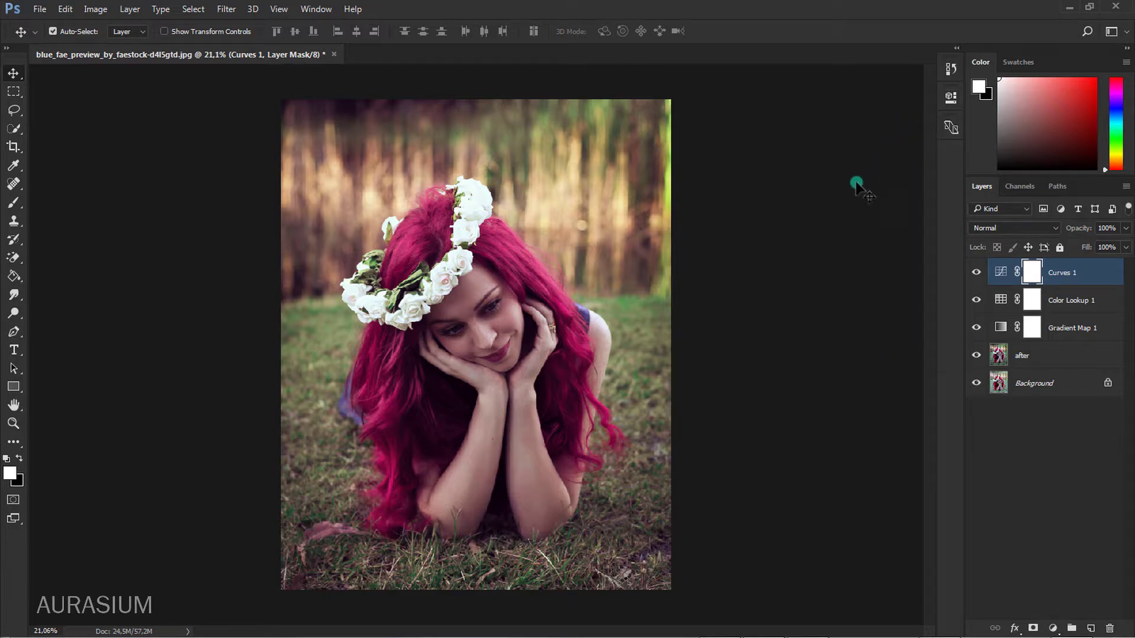
Set the Type tool's font to Geovana Regular.
{"action": "left_click", "coordinate": [14, 350]}
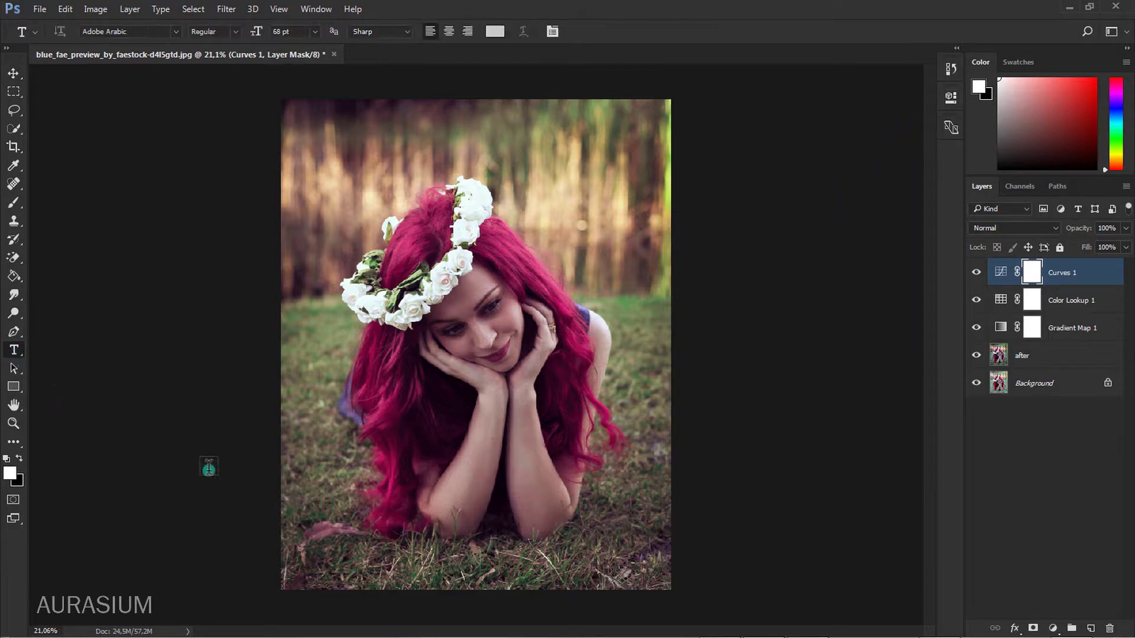
{"action": "left_click", "coordinate": [132, 33]}
{"action": "type", "text": "ge"}
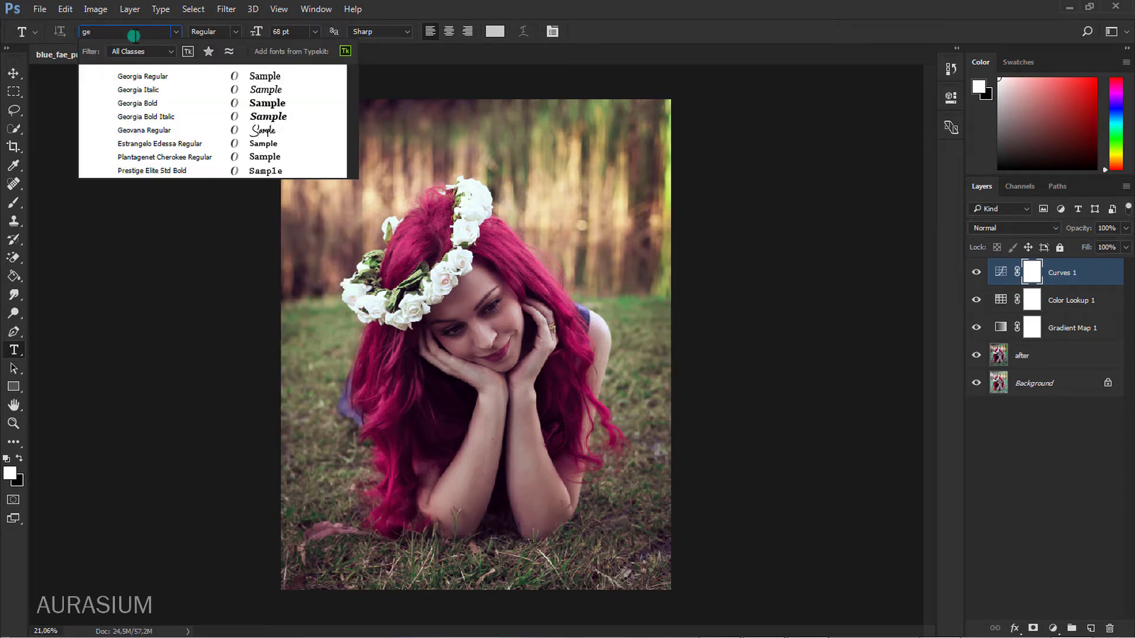
{"action": "type", "text": "af"}
{"action": "key", "text": "BackSpace"}
{"action": "type", "text": "o"}
{"action": "key", "text": "Down"}
{"action": "key", "text": "Down"}
{"action": "key", "text": "Down"}
{"action": "key", "text": "Down"}
{"action": "key", "text": "Down"}
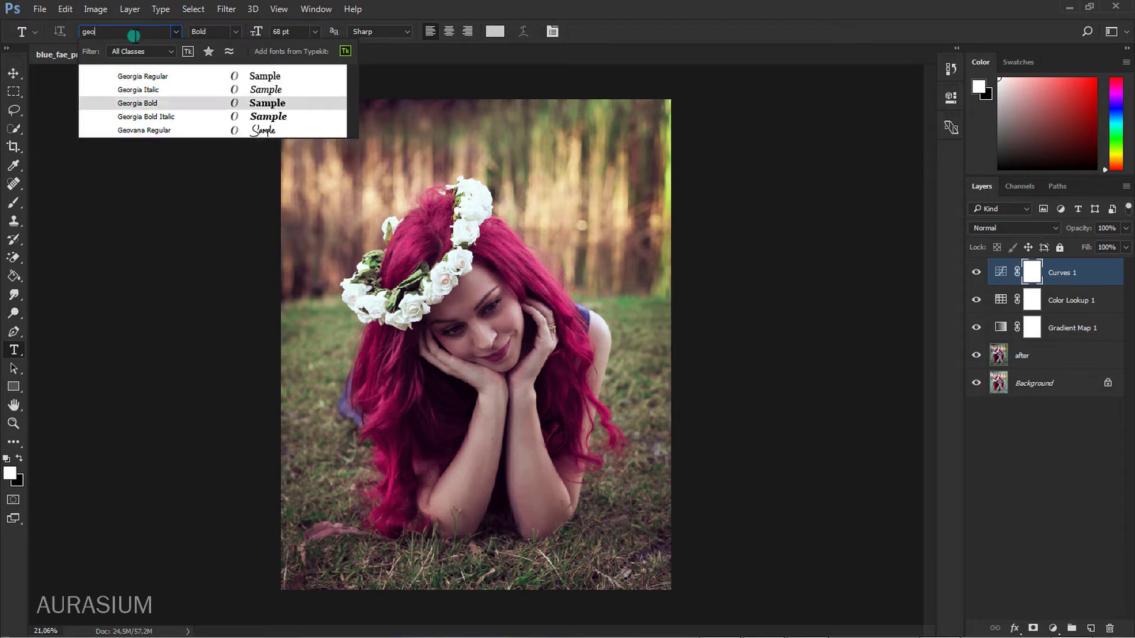
{"action": "key", "text": "Return"}
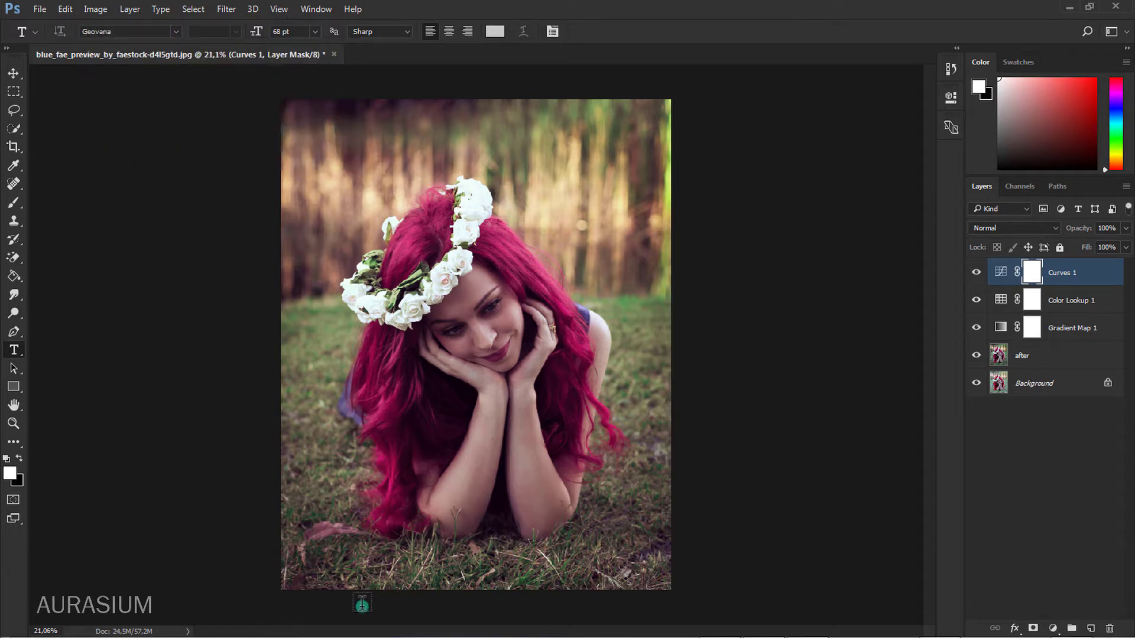
Add the text "Aurasium" in white near the photo's lower-left corner.
{"action": "left_click", "coordinate": [317, 575]}
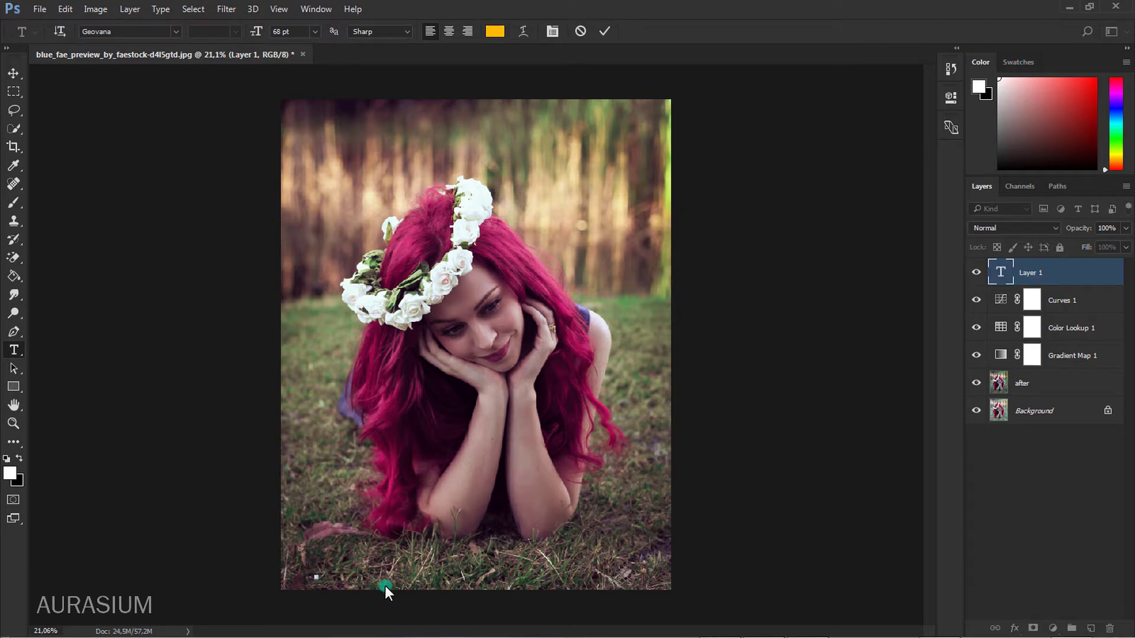
{"action": "left_click", "coordinate": [494, 30]}
{"action": "left_click_drag", "start_coordinate": [532, 225], "coordinate": [327, 123]}
{"action": "left_click", "coordinate": [715, 147]}
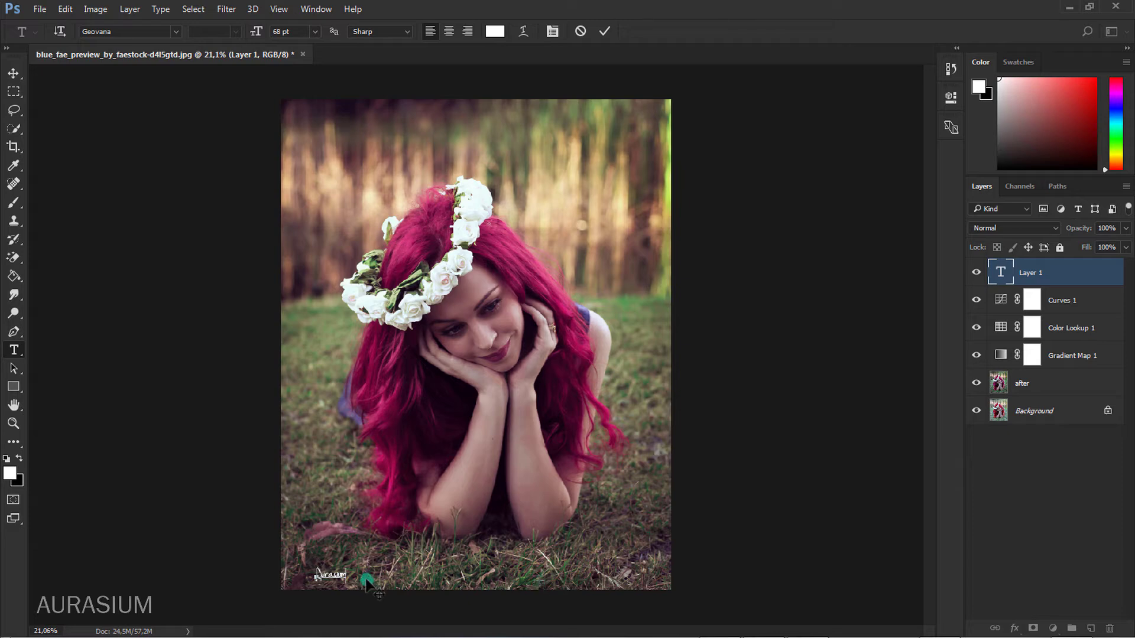
Enlarge the "Aurasium" text to 185 pt and position it just inside the photo's lower-left corner.
{"action": "left_click_drag", "start_coordinate": [374, 589], "coordinate": [347, 593]}
{"action": "double_click", "coordinate": [307, 577]}
{"action": "left_click_drag", "start_coordinate": [259, 37], "coordinate": [342, 70]}
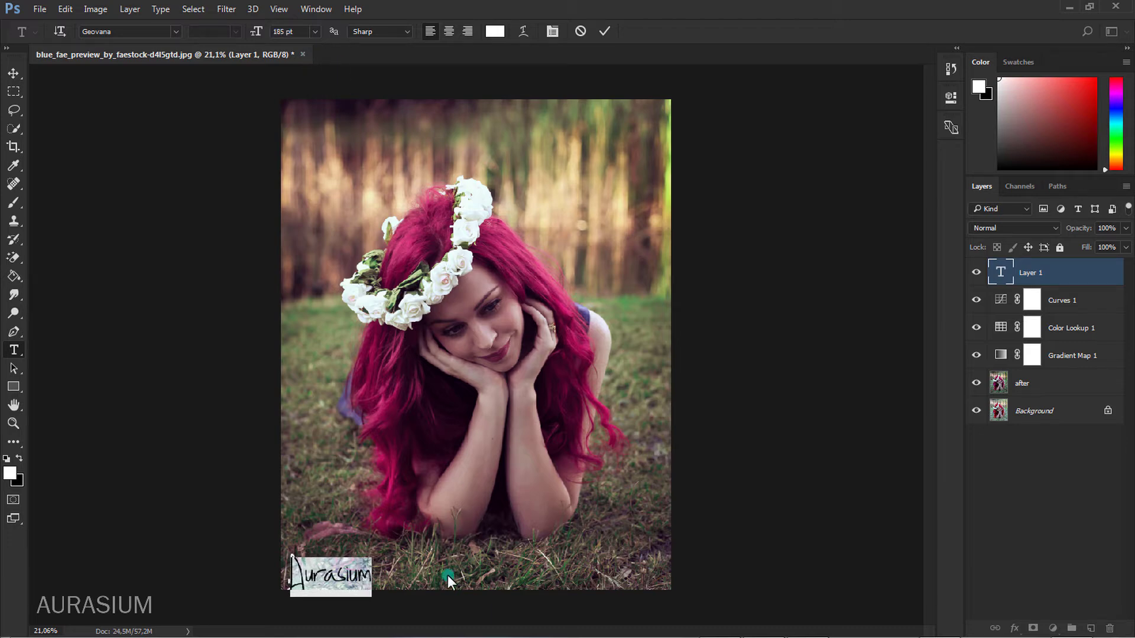
{"action": "left_click", "coordinate": [411, 603]}
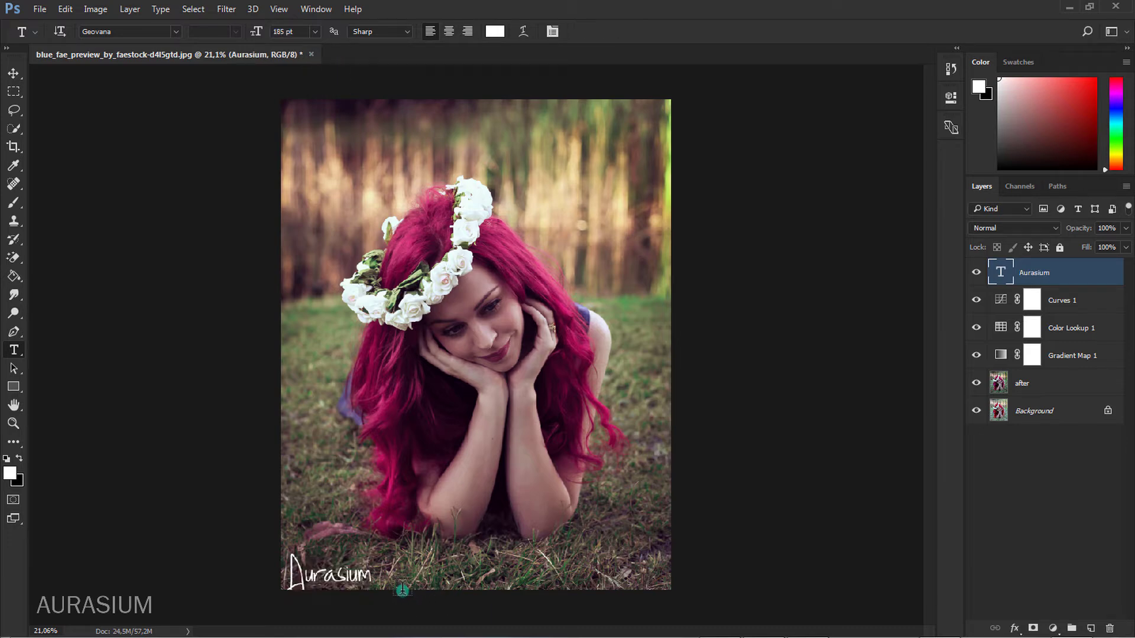
{"action": "left_click", "coordinate": [13, 72]}
{"action": "mouse_move", "coordinate": [338, 584]}
{"action": "left_mouse_down"}
{"action": "mouse_move", "coordinate": [338, 566]}
{"action": "mouse_move", "coordinate": [336, 575]}
{"action": "left_mouse_up"}
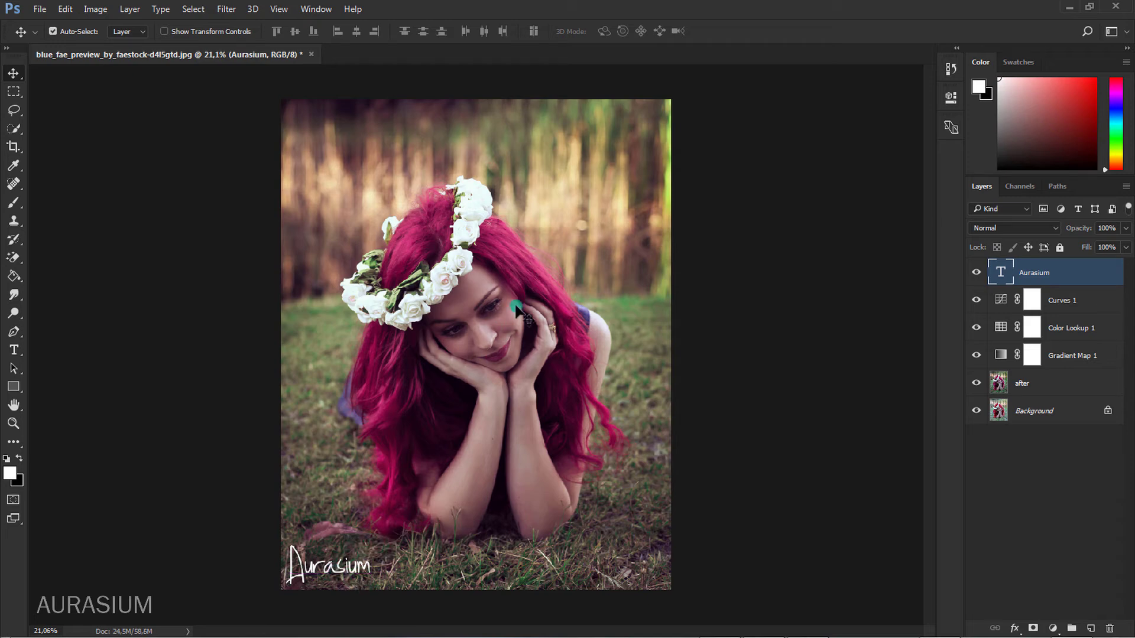